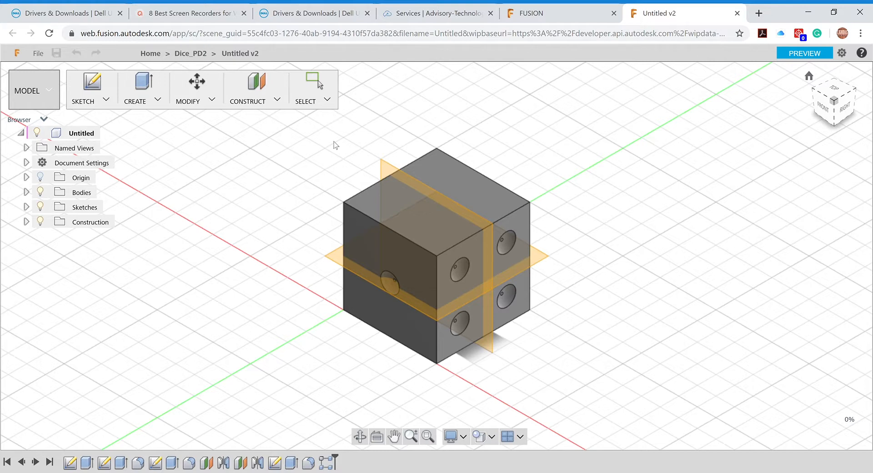
Step: Create a new design and start a sketch on the horizontal origin plane
click(38, 54)
click(56, 72)
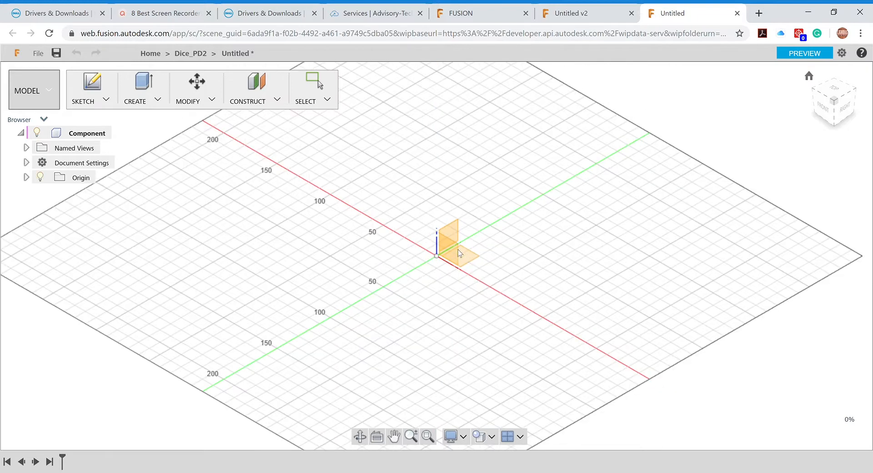
click(450, 249)
click(449, 249)
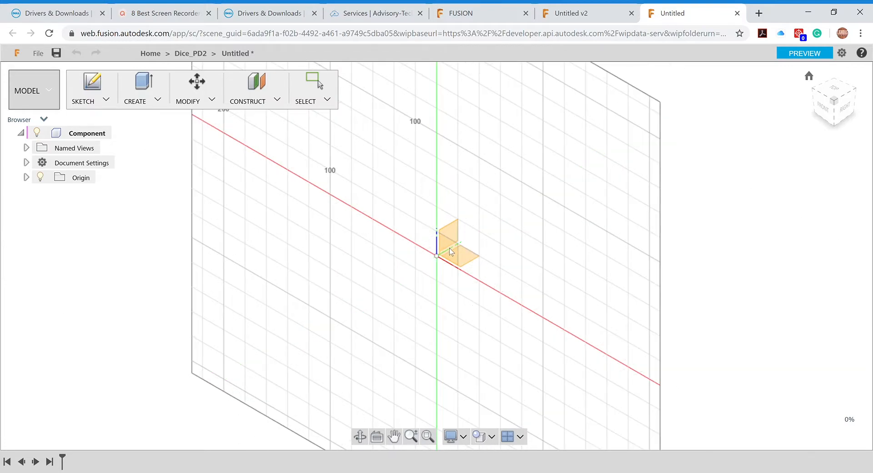
click(455, 267)
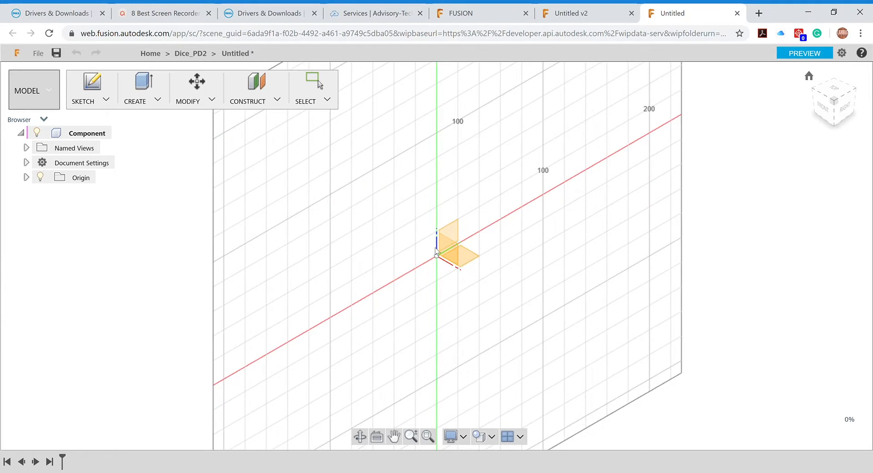
click(465, 252)
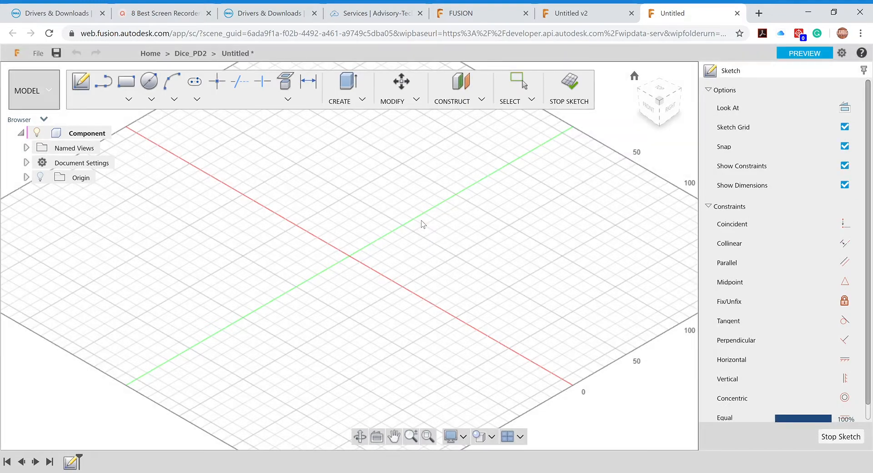
key(r)
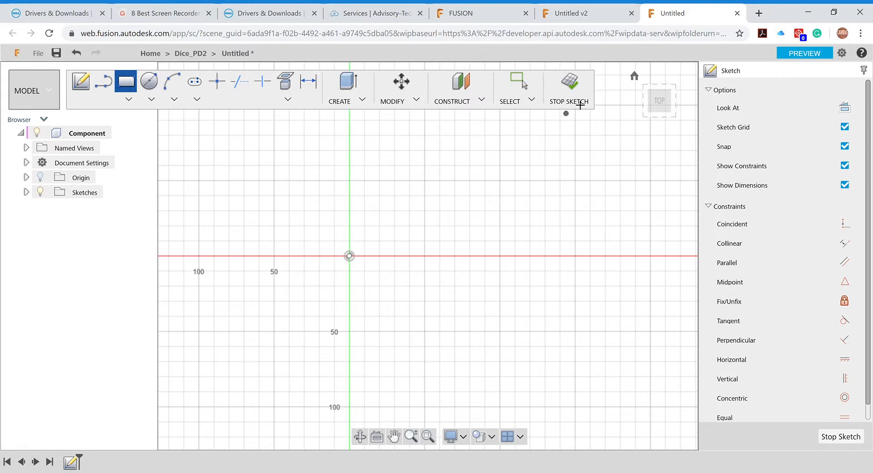
click(352, 258)
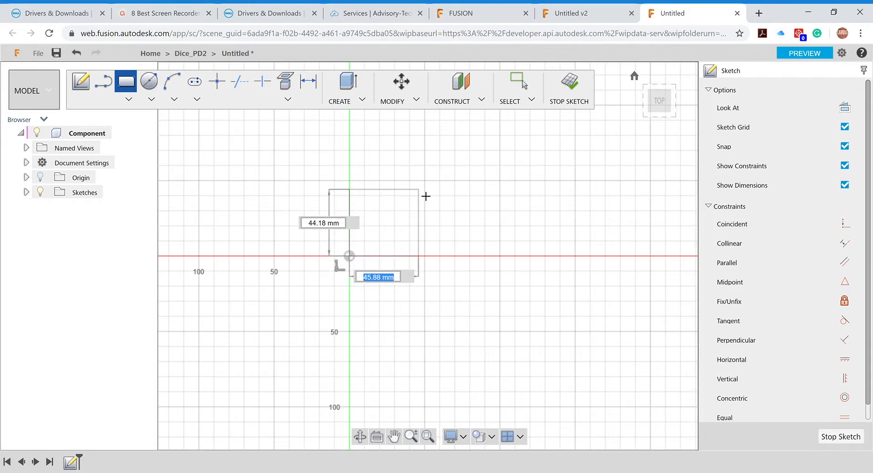
key(Escape)
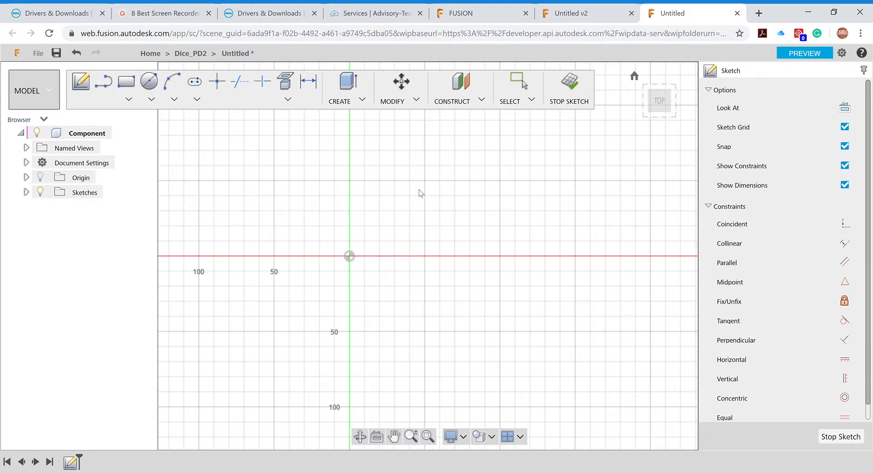
Step: Change the document's unit type to inches (in)
click(26, 163)
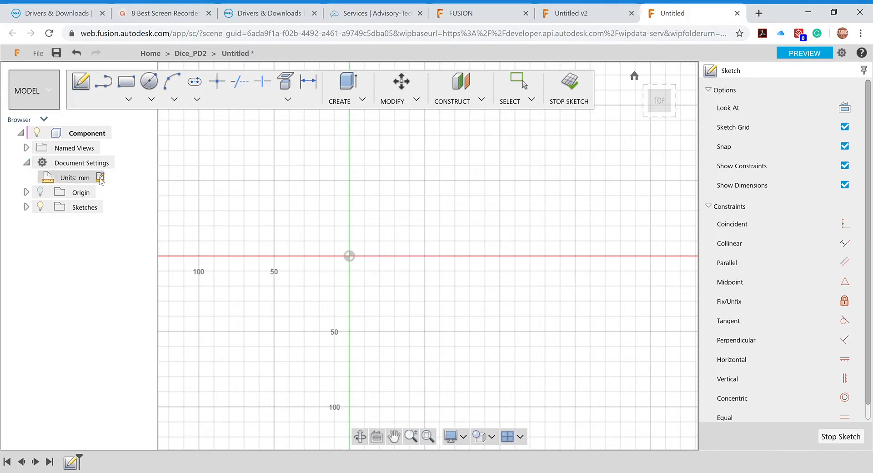
click(100, 178)
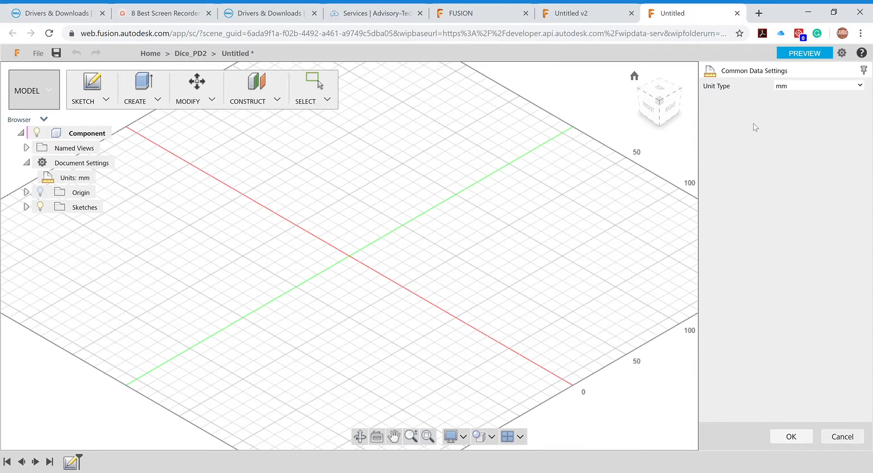
click(859, 86)
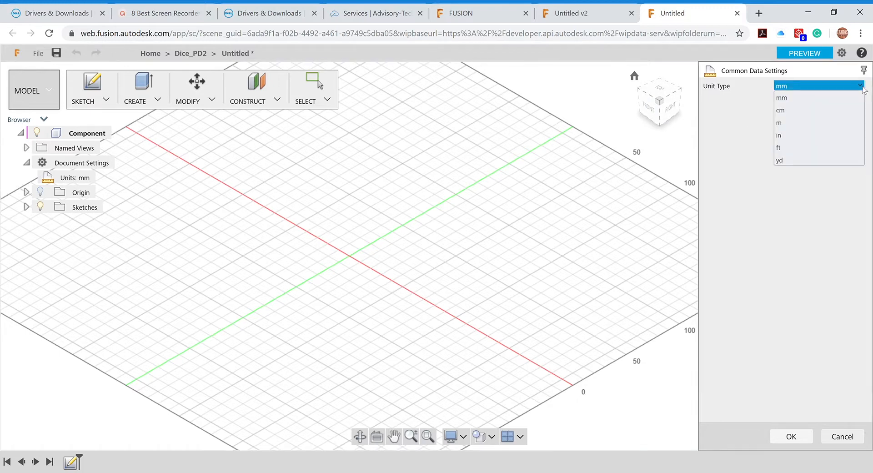
click(776, 135)
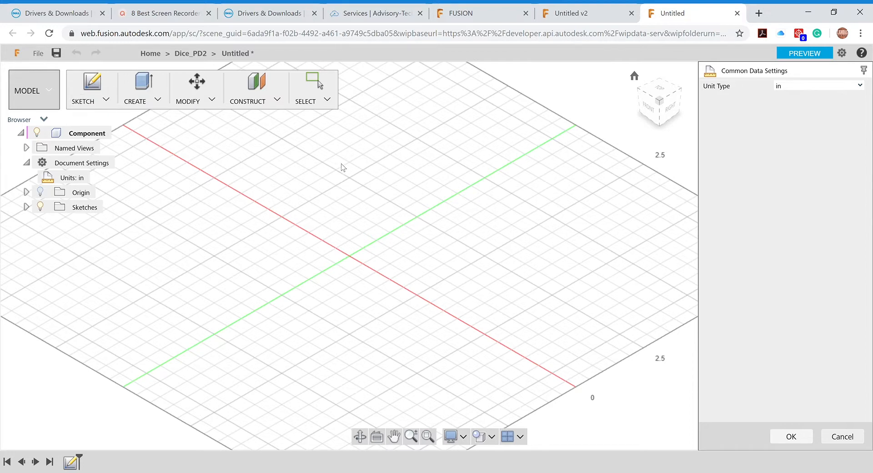
key(Return)
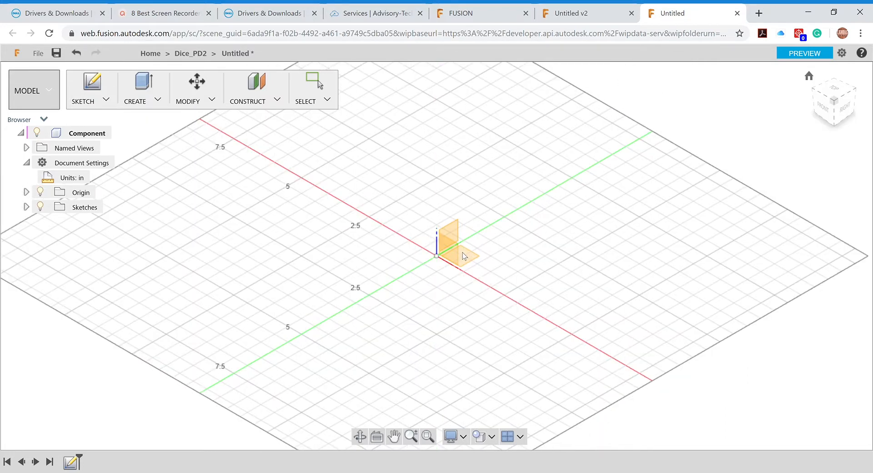
Step: Sketch a 1 by 1 in square on the horizontal origin plane with one corner at the origin, and finish the sketch
click(463, 253)
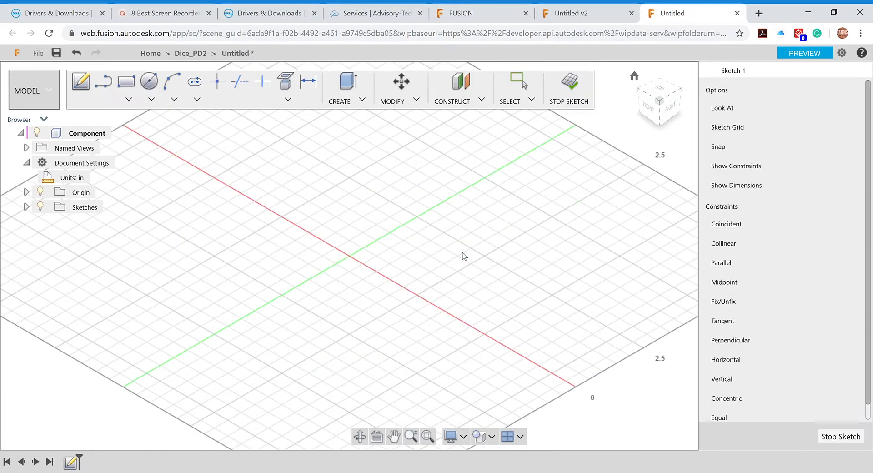
key(r)
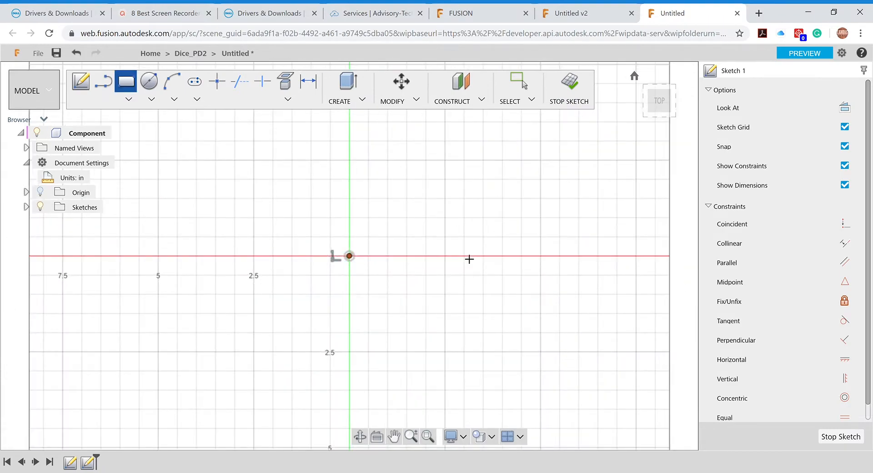
right_click(350, 257)
click(349, 255)
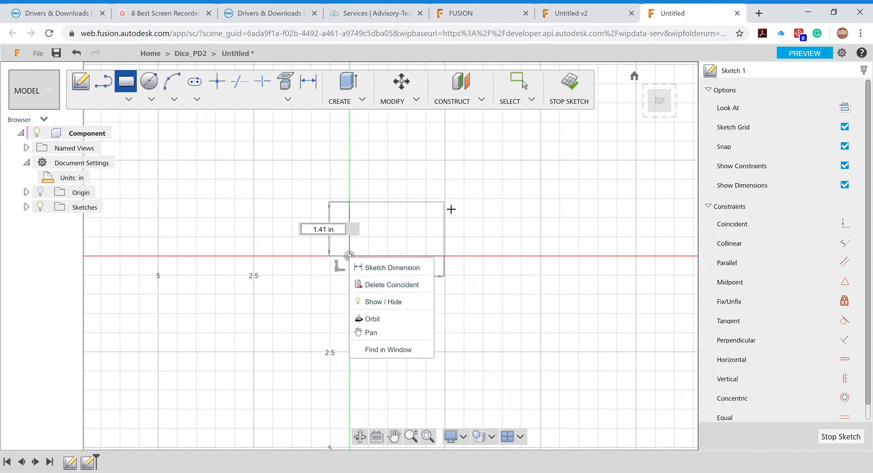
text(1)
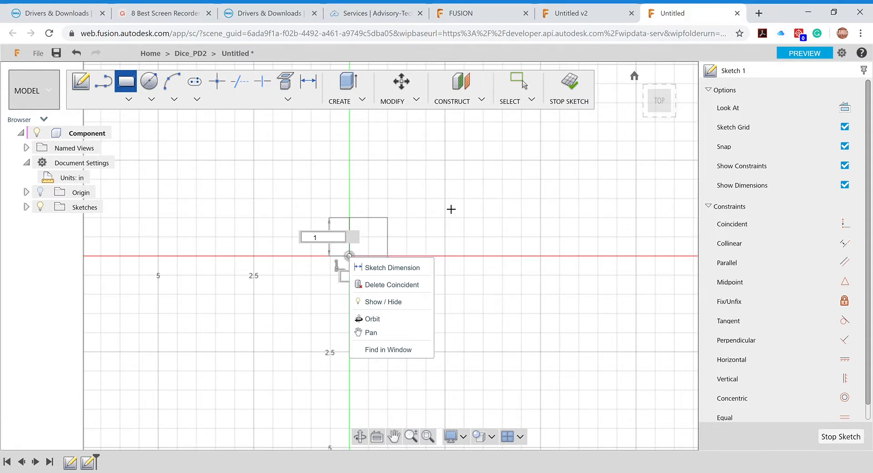
key(Return)
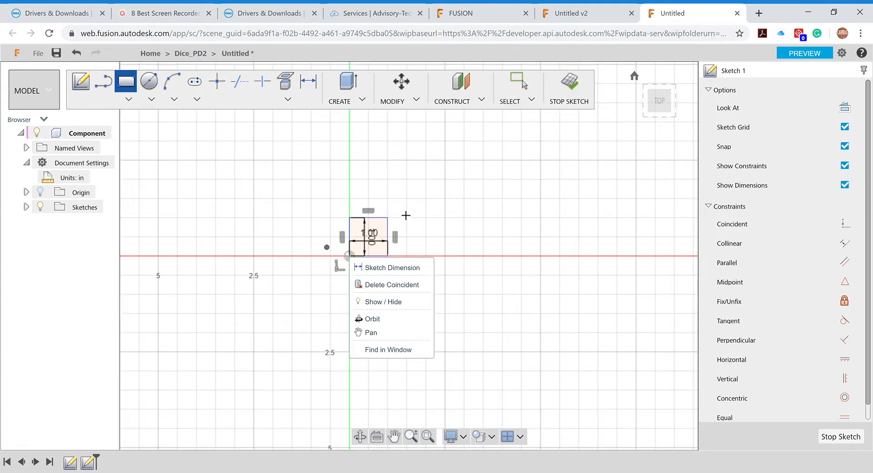
click(578, 90)
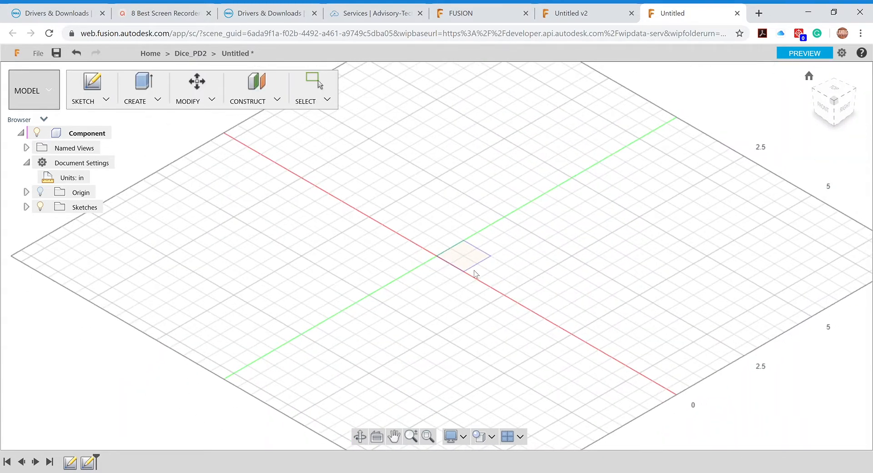
Step: Extrude the square profile 1 in to one side to form a cube
click(152, 103)
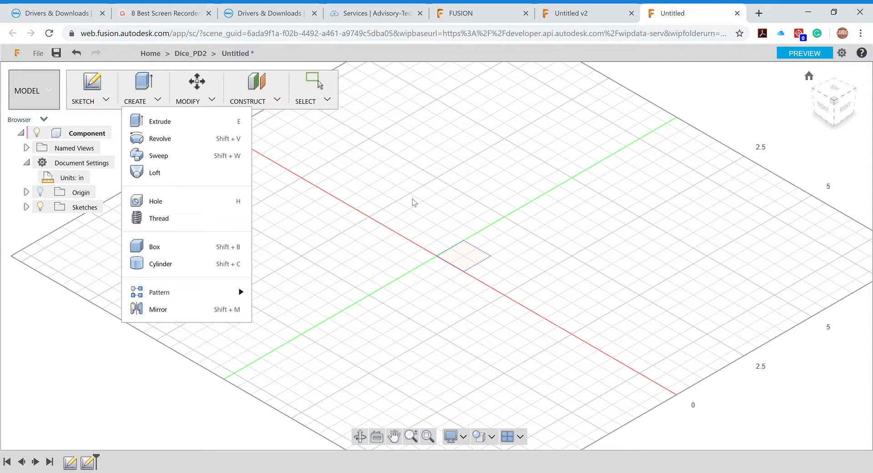
click(188, 122)
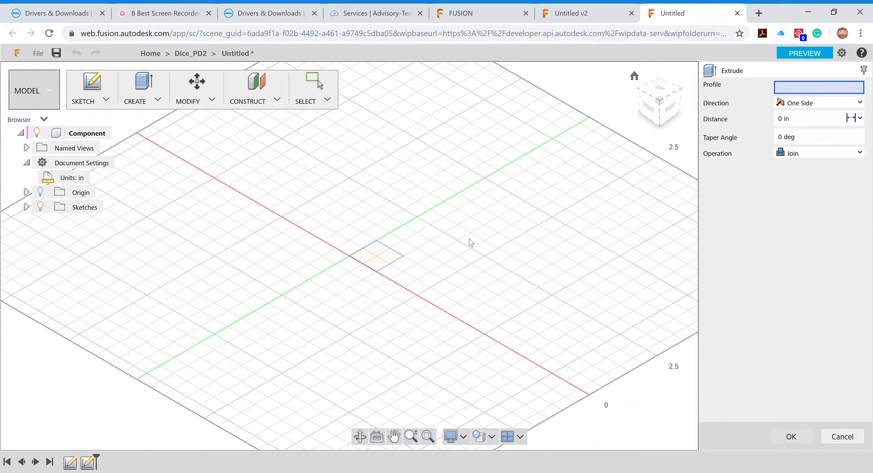
click(388, 260)
right_click(387, 260)
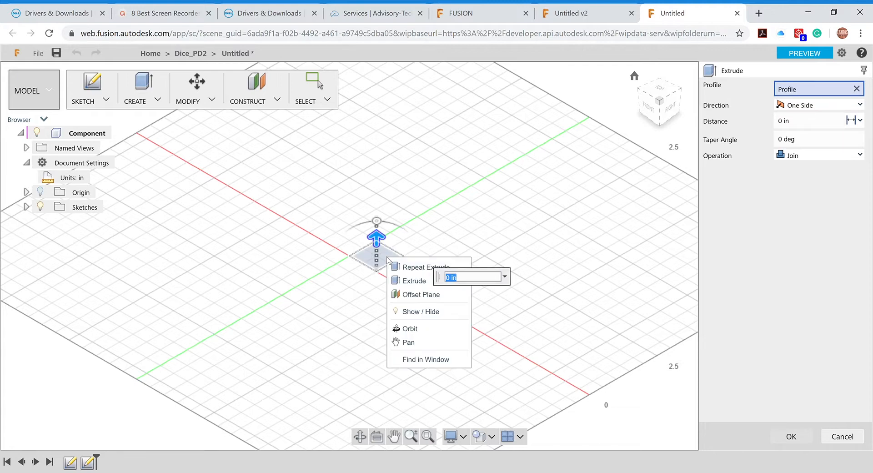
text(1)
key(Return)
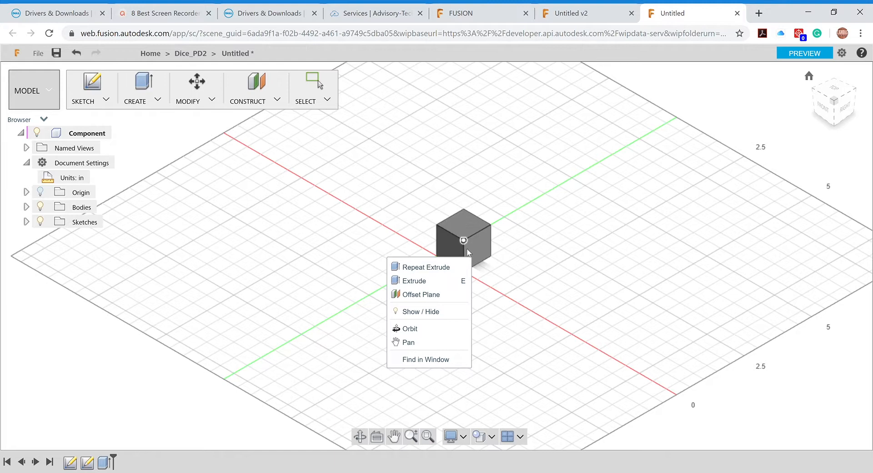
click(550, 309)
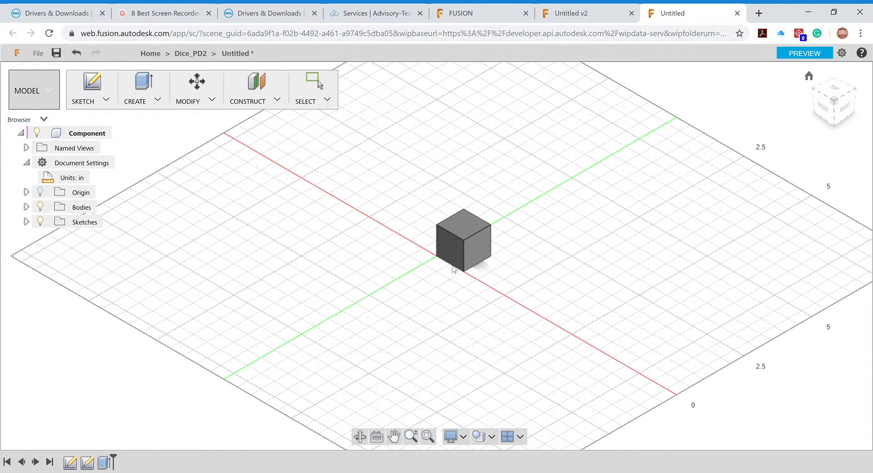
Step: Start a new sketch on the cube's front face for a center diameter circle
click(104, 102)
mouse_move(163, 190)
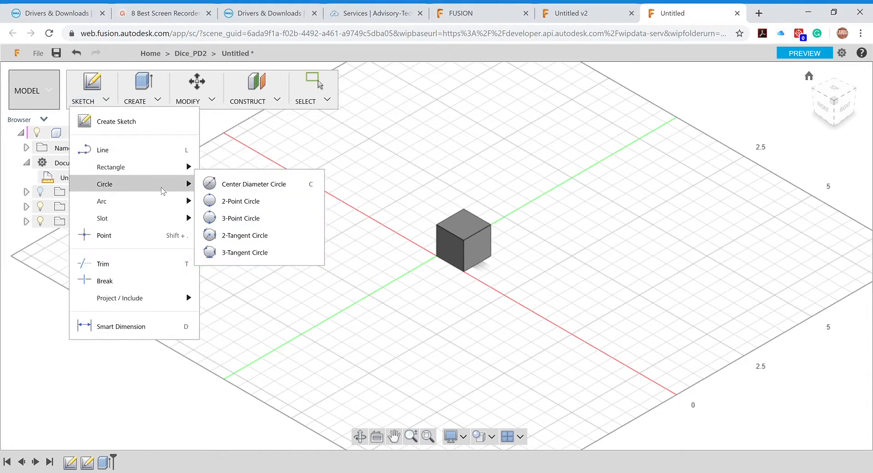
click(254, 184)
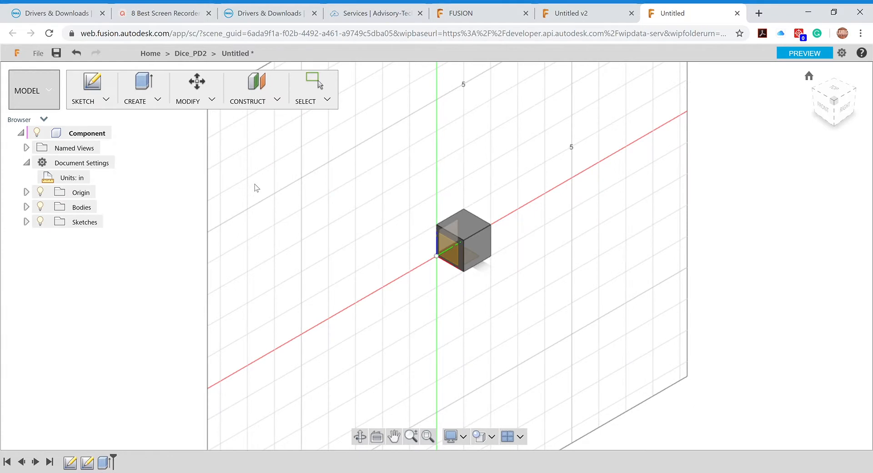
click(459, 245)
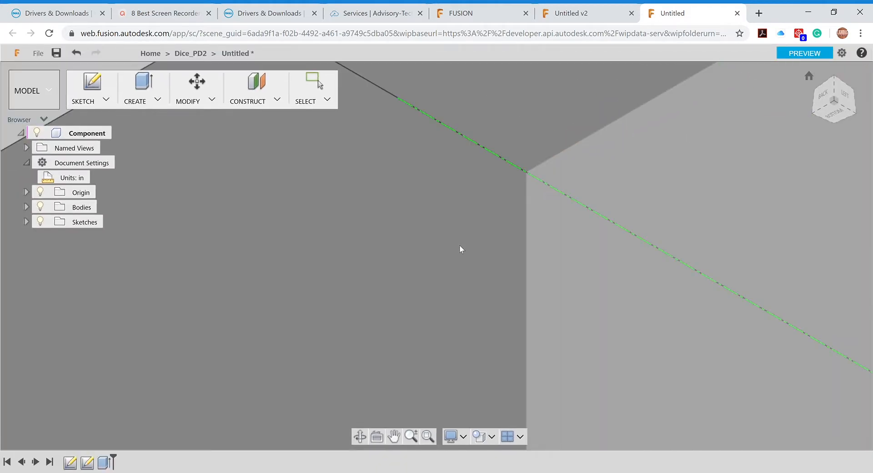
scroll(460, 245, down, 10)
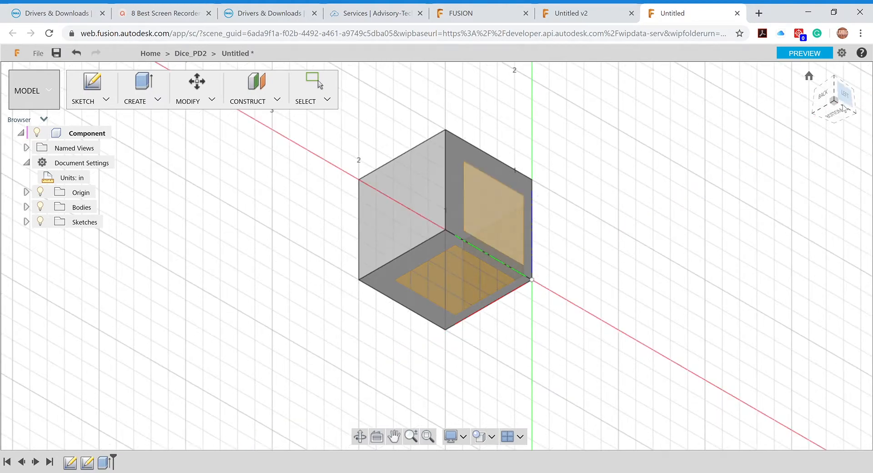
drag(801, 109, 821, 113)
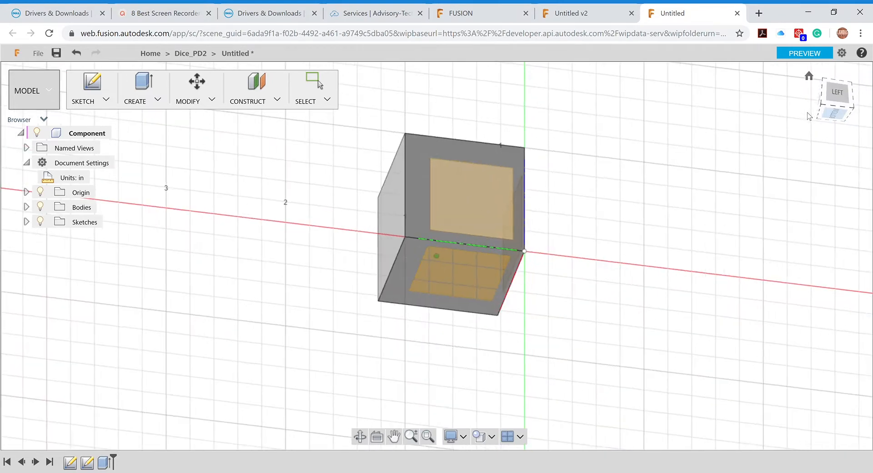
drag(872, 131, 871, 156)
drag(825, 99, 826, 107)
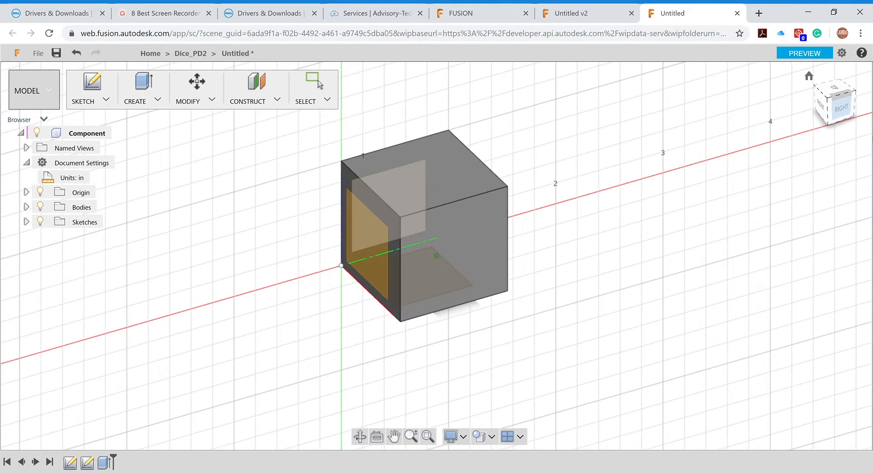
click(822, 106)
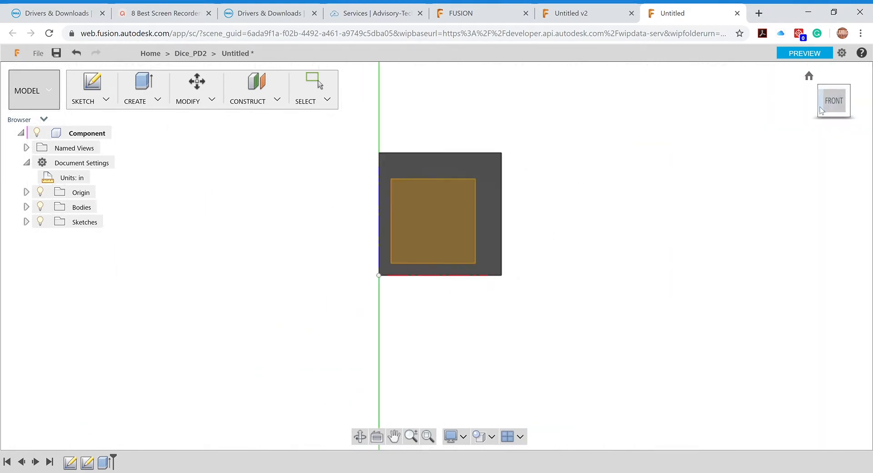
drag(834, 110, 800, 149)
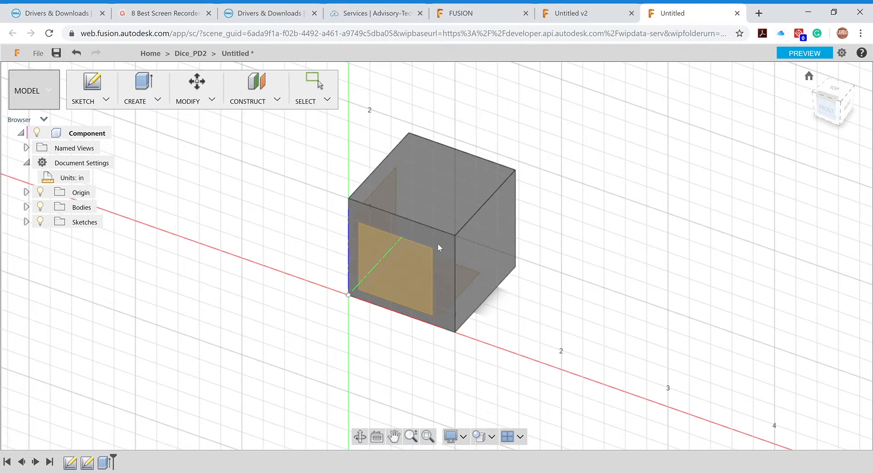
click(437, 243)
Step: Draw a circle 0.2 in in diameter near the middle of the cube's front face
key(c)
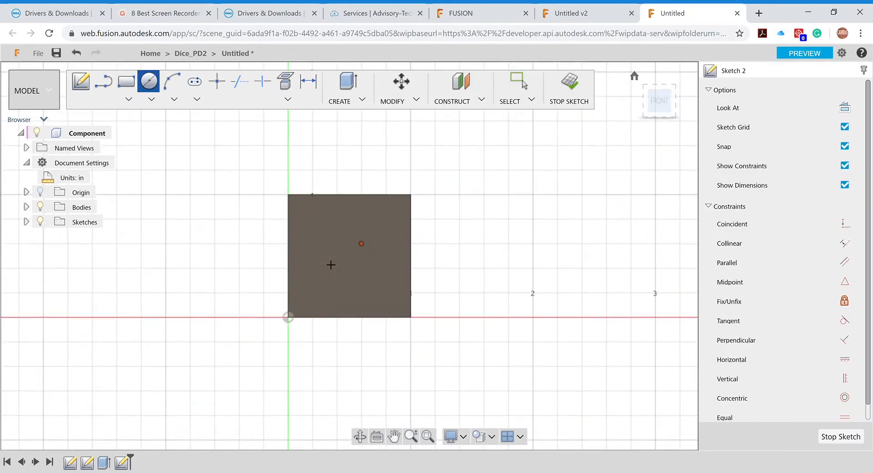
click(354, 262)
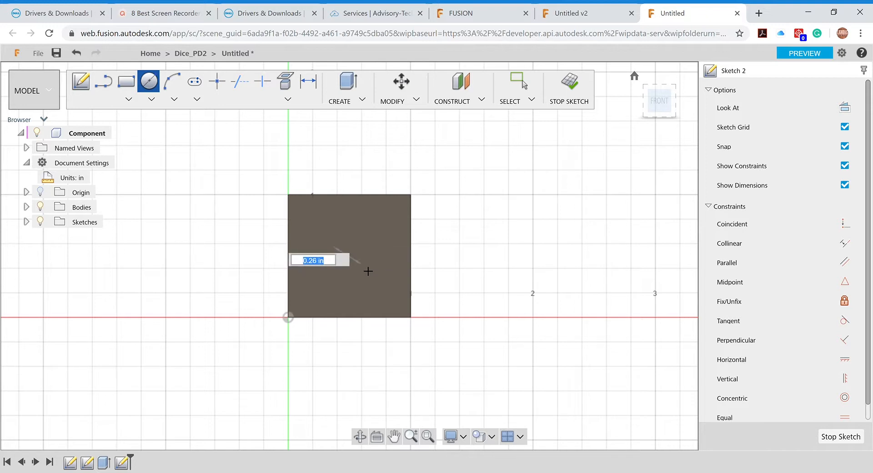
text(.2)
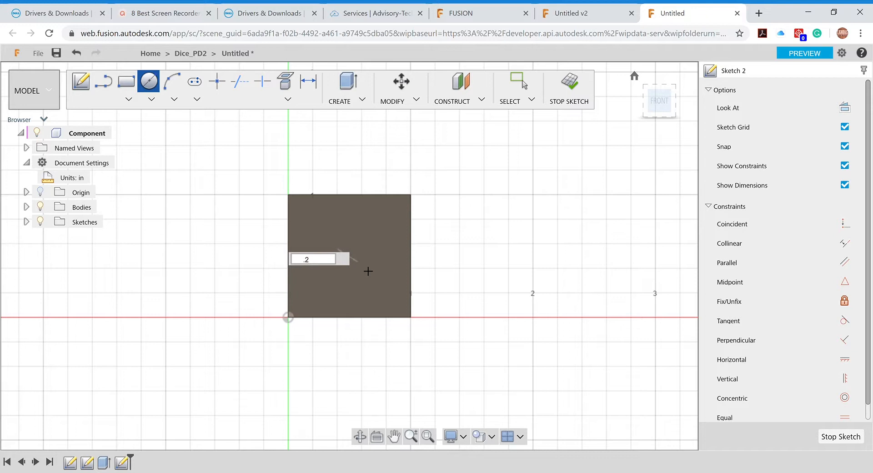
text( in)
key(Return)
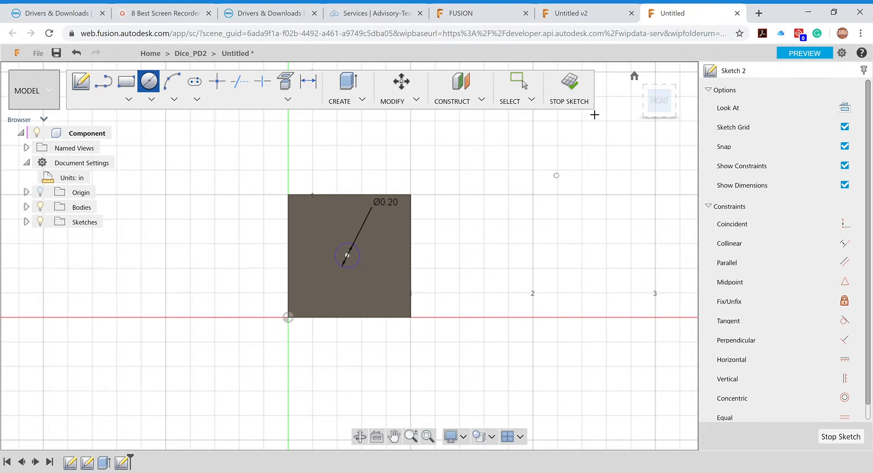
Step: Finish the sketch and extrude the 0.2 in circle by -0.05 in as a cut into the cube's front face
click(669, 112)
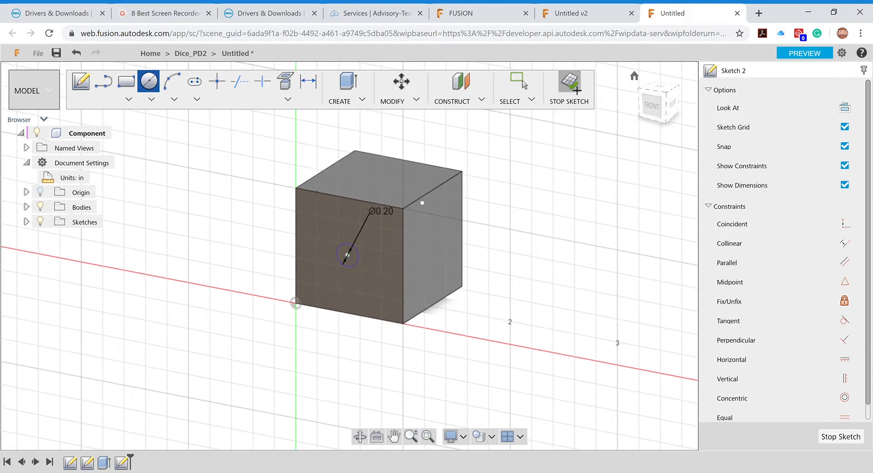
click(570, 83)
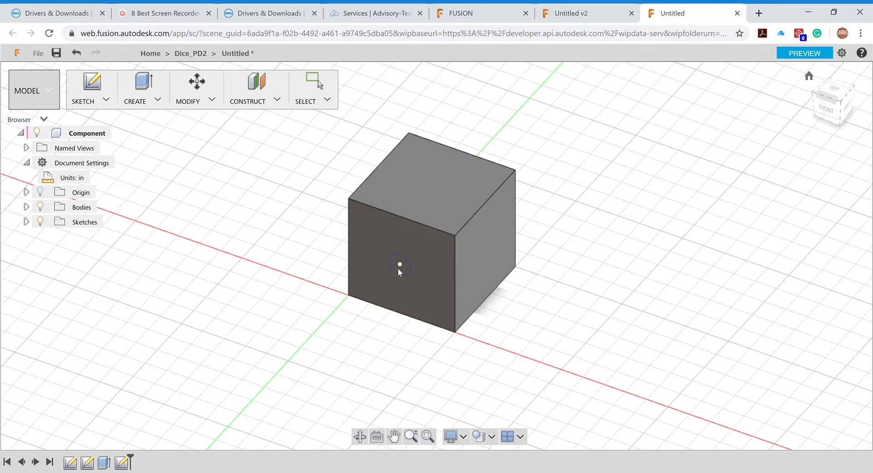
key(e)
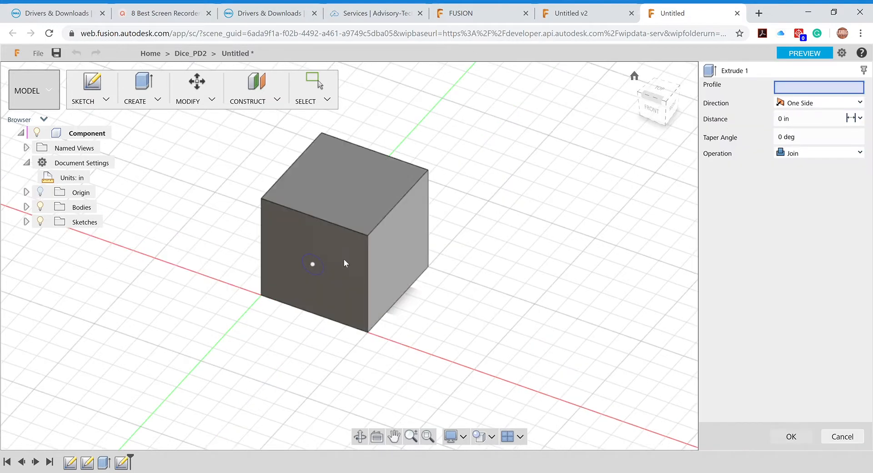
click(320, 269)
right_click(320, 269)
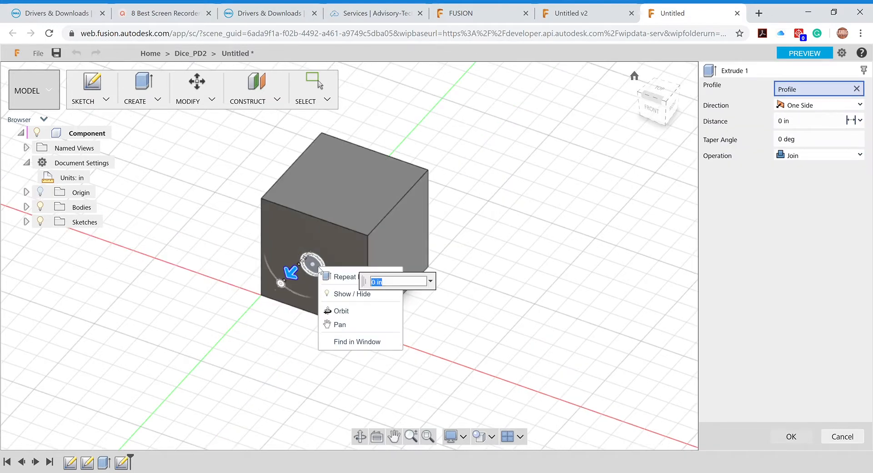
click(293, 272)
drag(293, 268, 291, 266)
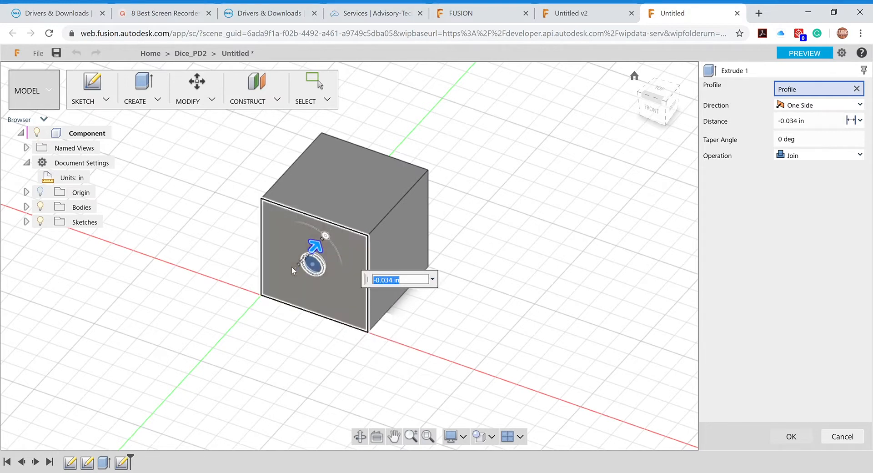
key(BackSpace)
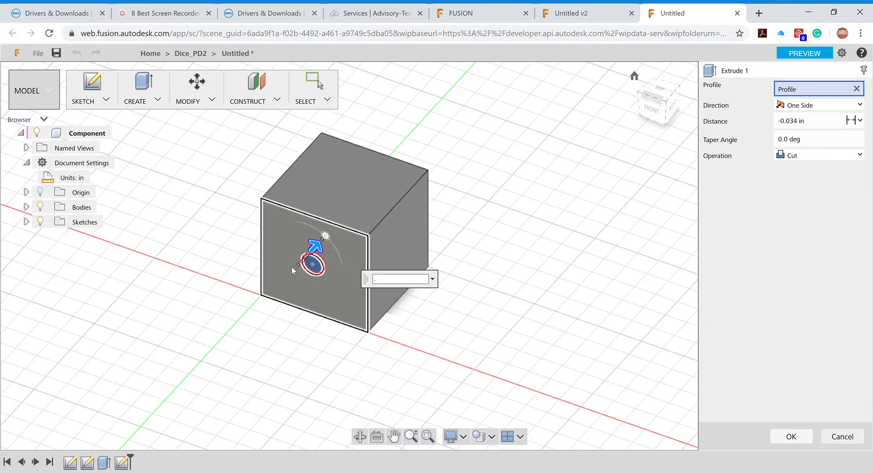
text(-.05)
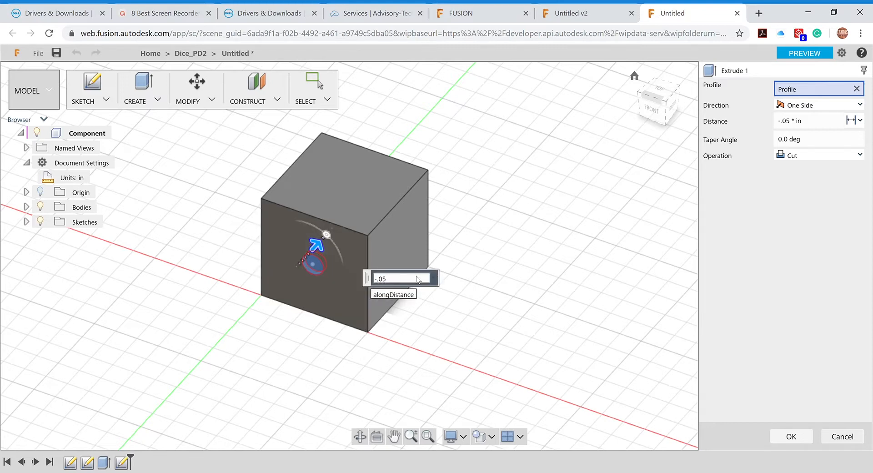
key(Return)
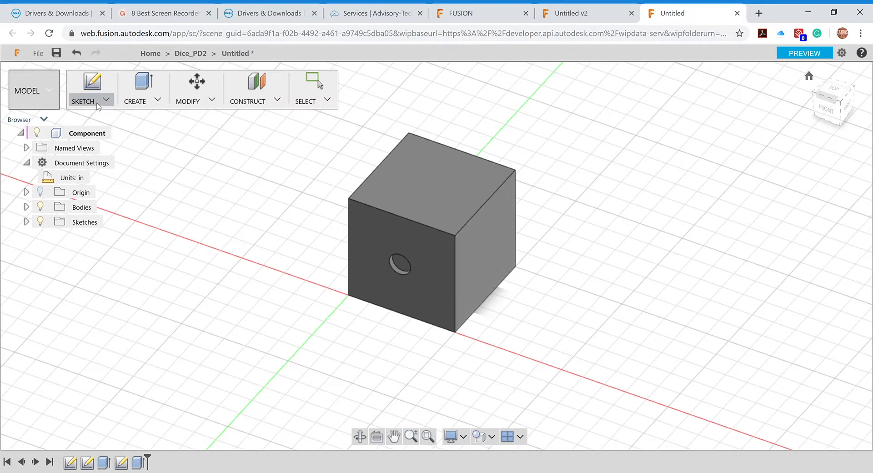
Step: Fillet the inner bottom edge of the round recess on the cube's front face with a 0.1 in radius
click(142, 101)
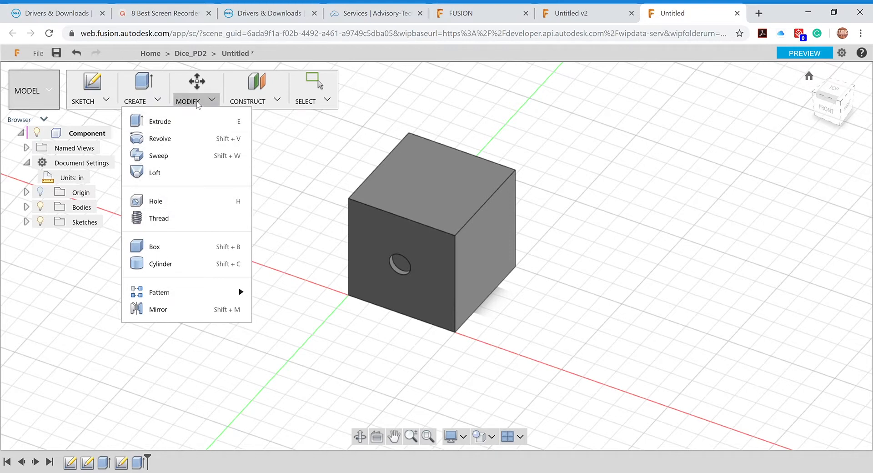
click(198, 105)
click(198, 104)
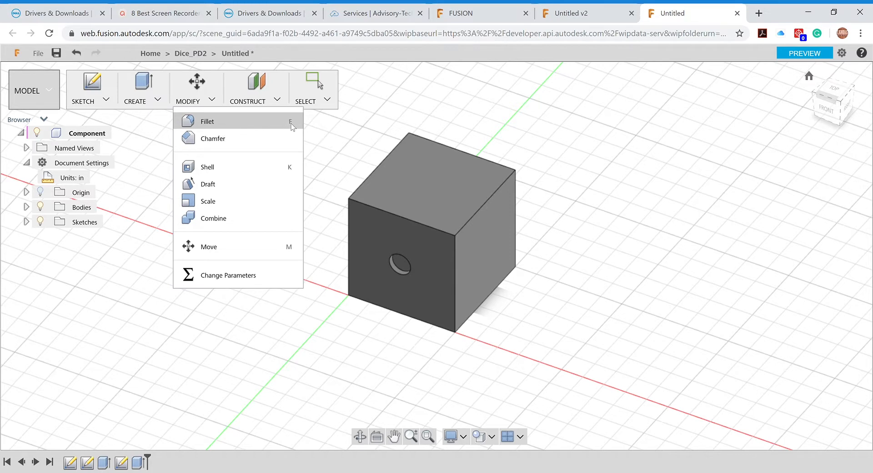
key(f)
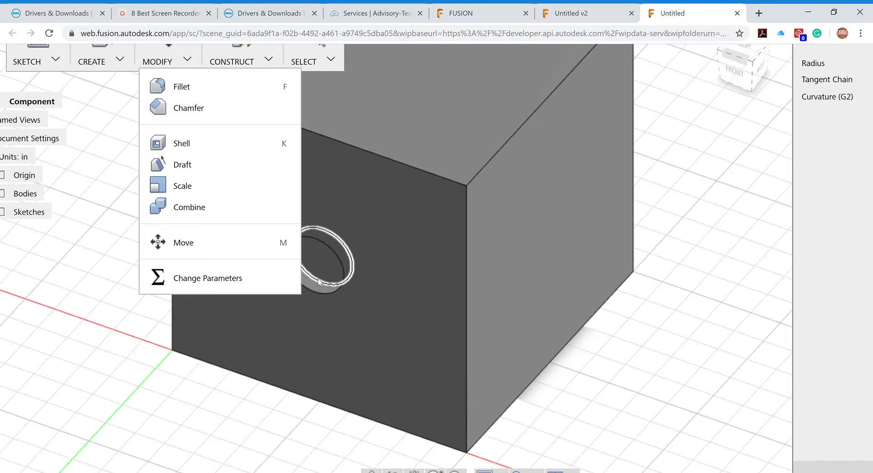
key(Escape)
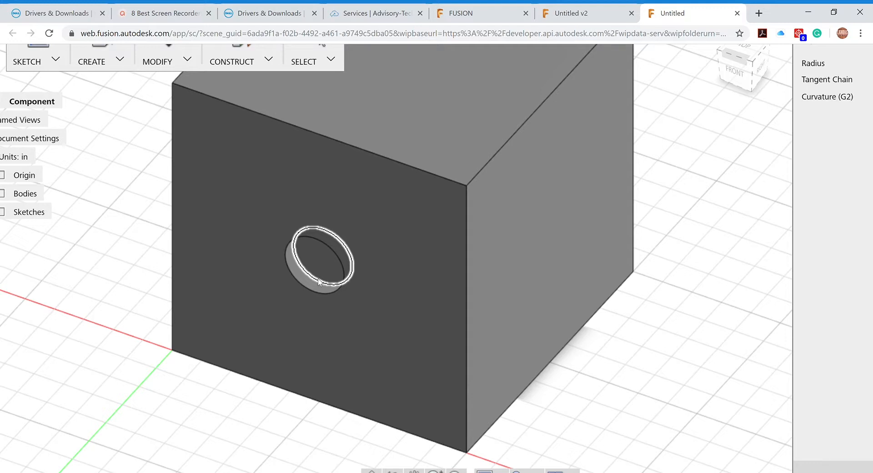
click(318, 281)
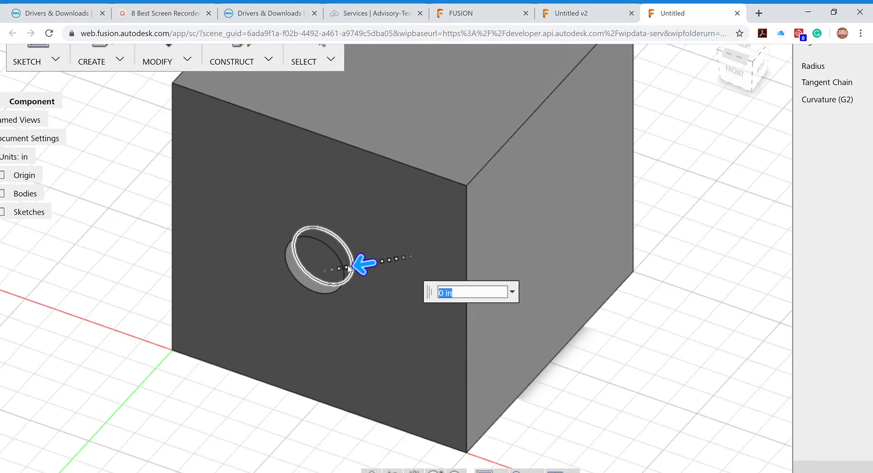
text(.1)
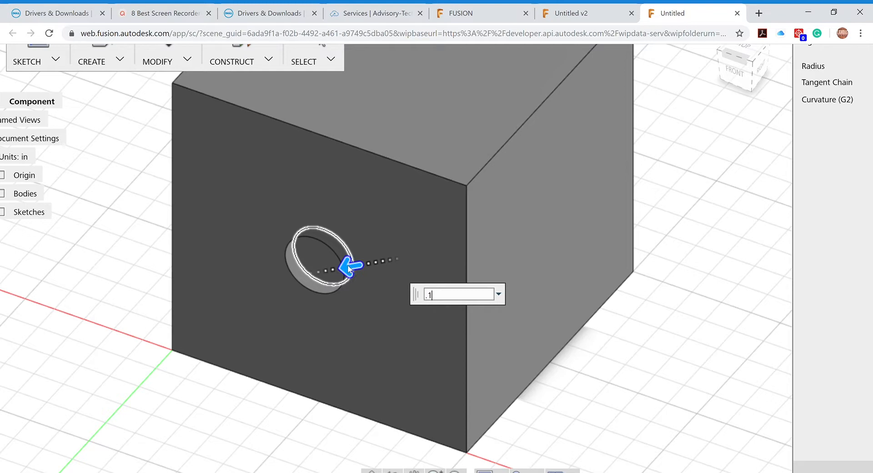
key(Return)
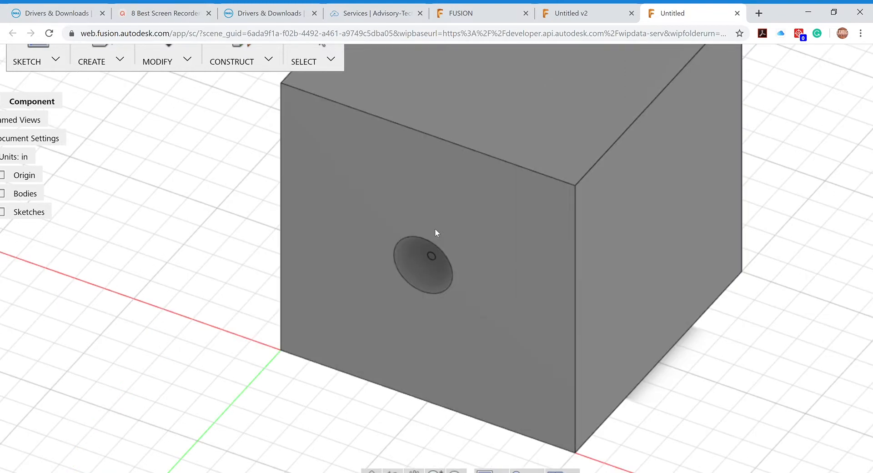
scroll(434, 228, down, 3)
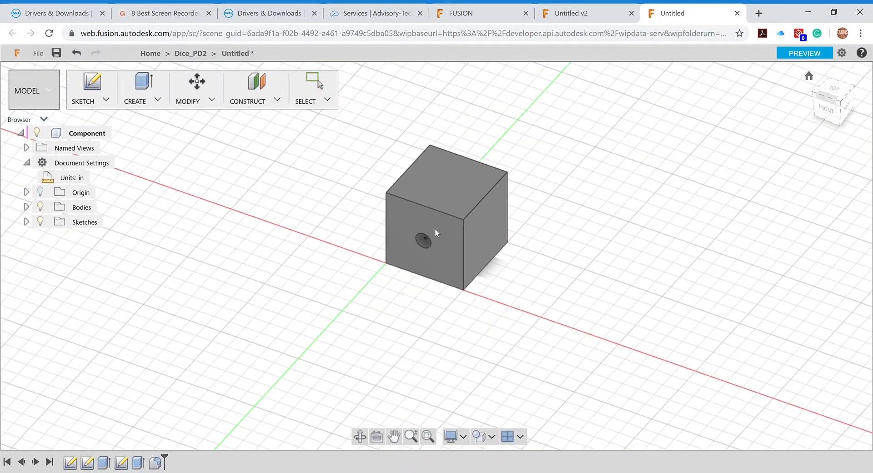